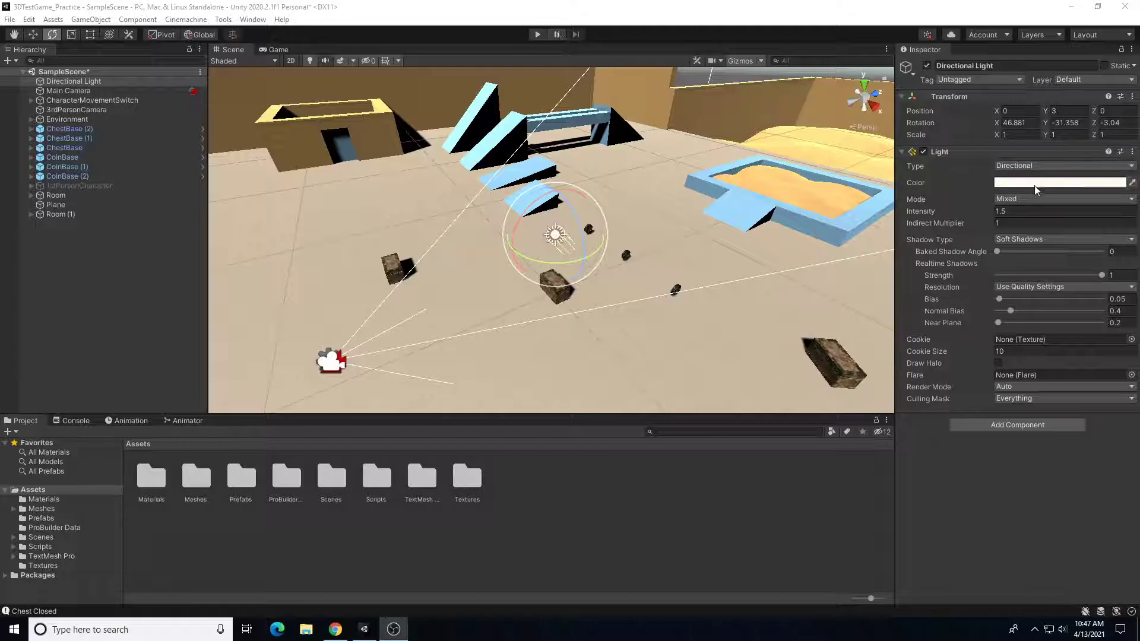
Step: Play-test the scene to check the current lighting in the game, and stop play mode
right_click_drag(537, 233, 497, 170)
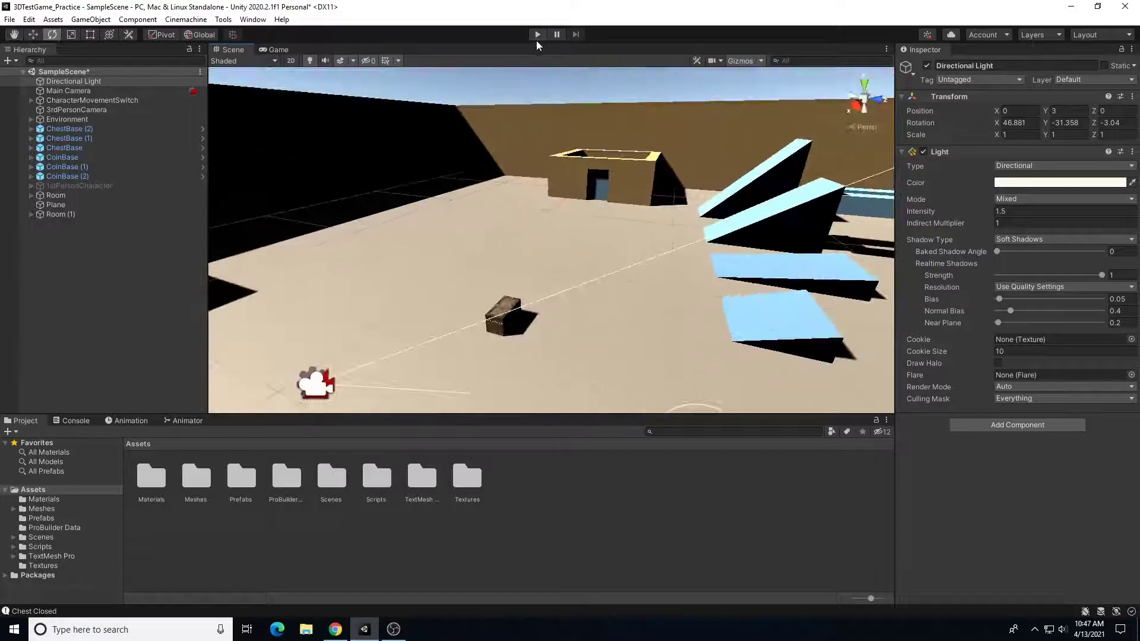
left_click(536, 34)
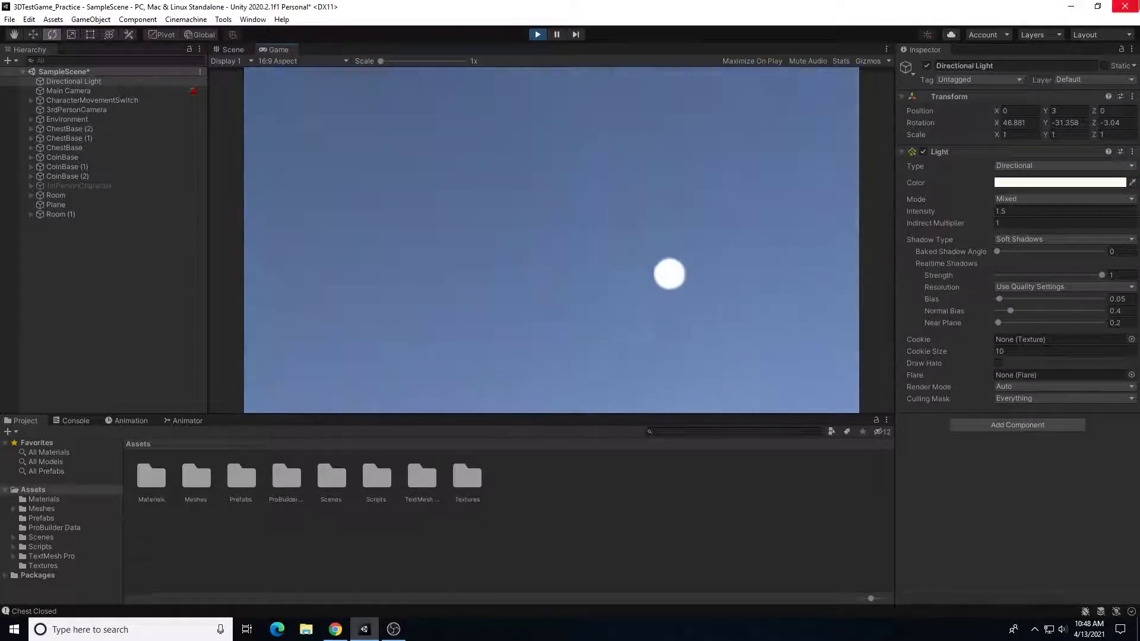
left_click(536, 34)
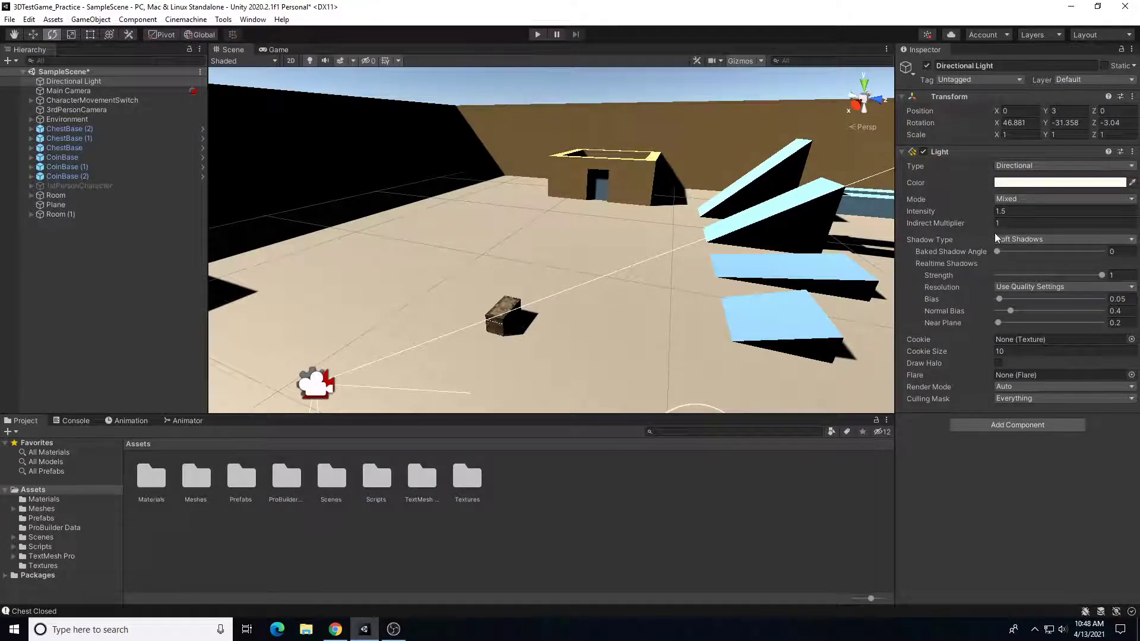
Step: Open the Lighting window and place it beside the Inspector, over the edge of the Scene view
left_click(242, 20)
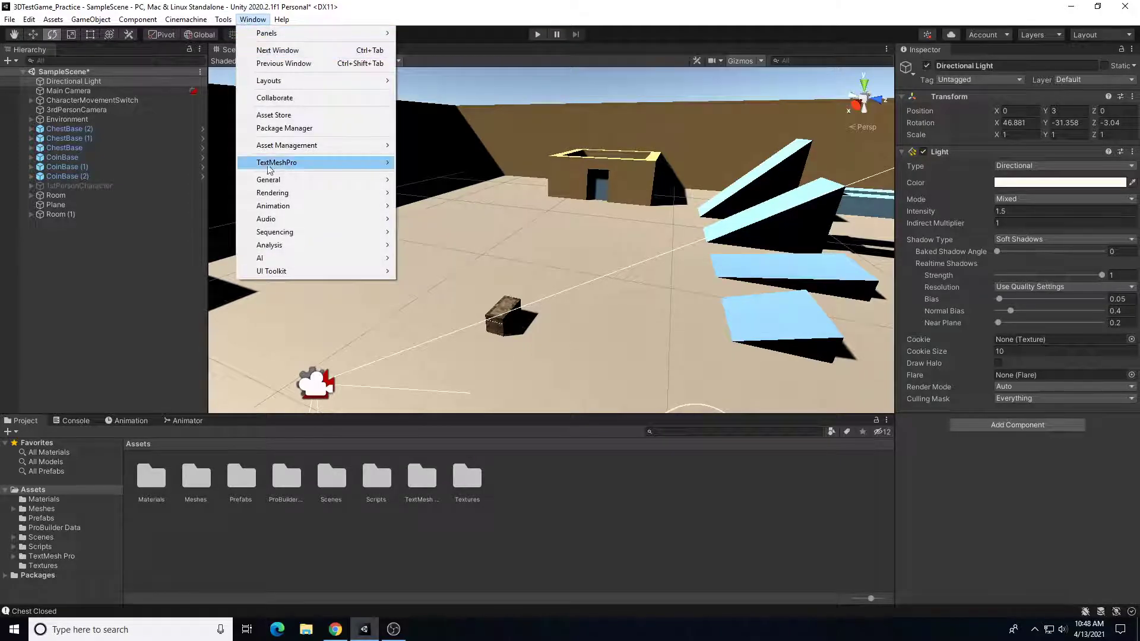
mouse_move(280, 198)
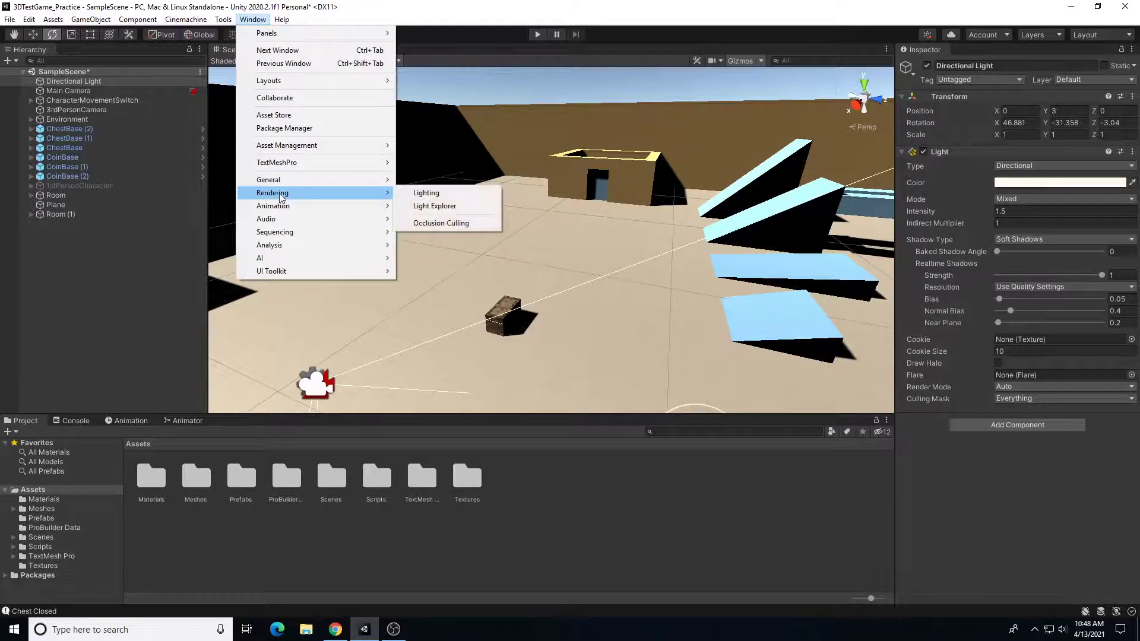
left_click(438, 196)
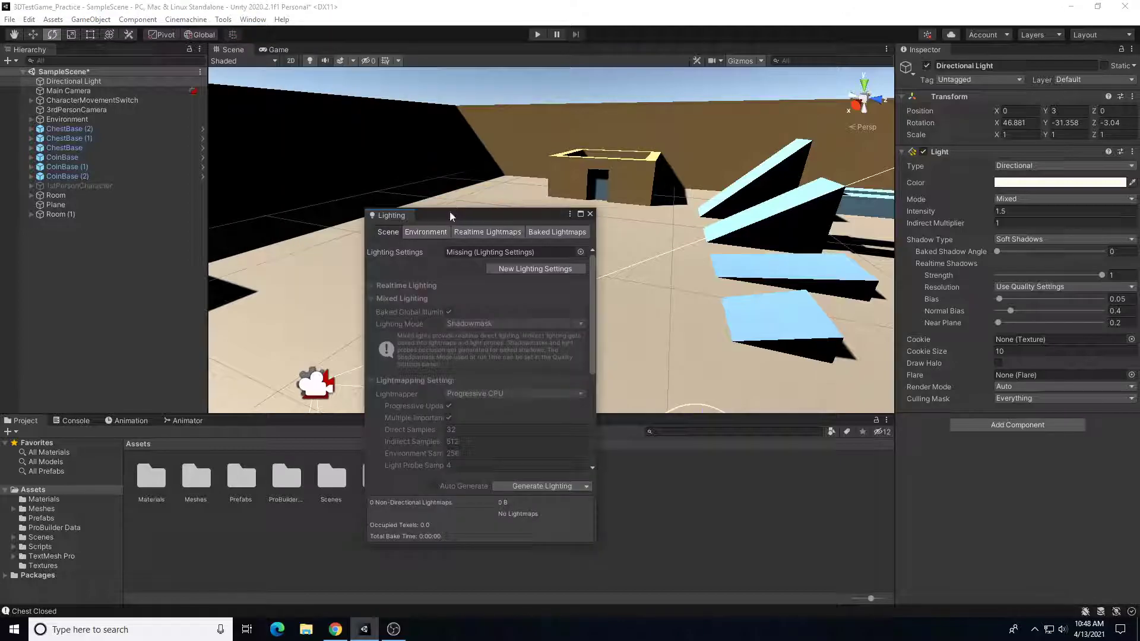
left_click_drag(450, 212, 713, 102)
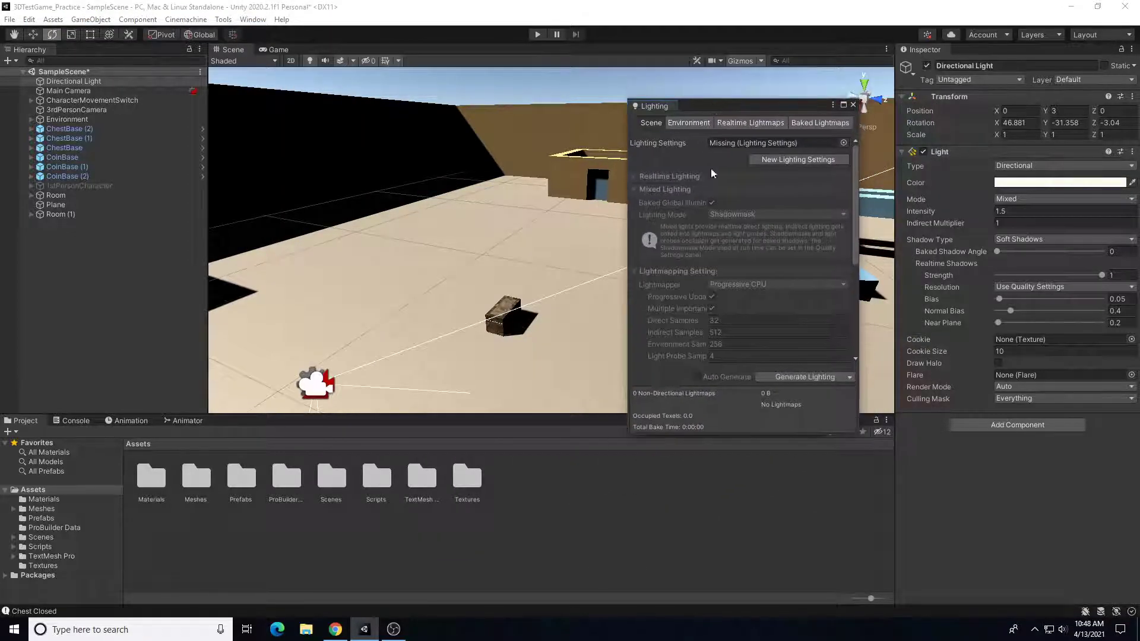
Step: Create a new lighting settings asset for the scene and name it BaseLightingSettings
left_click(800, 156)
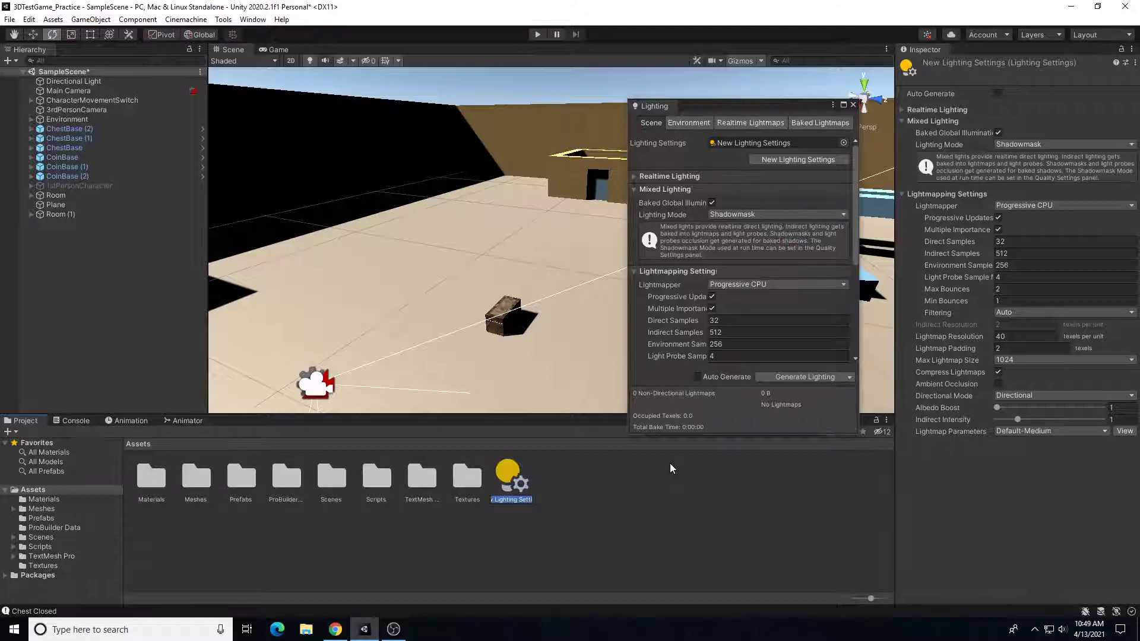
type("BaseLighting")
type("Settings")
key("Return")
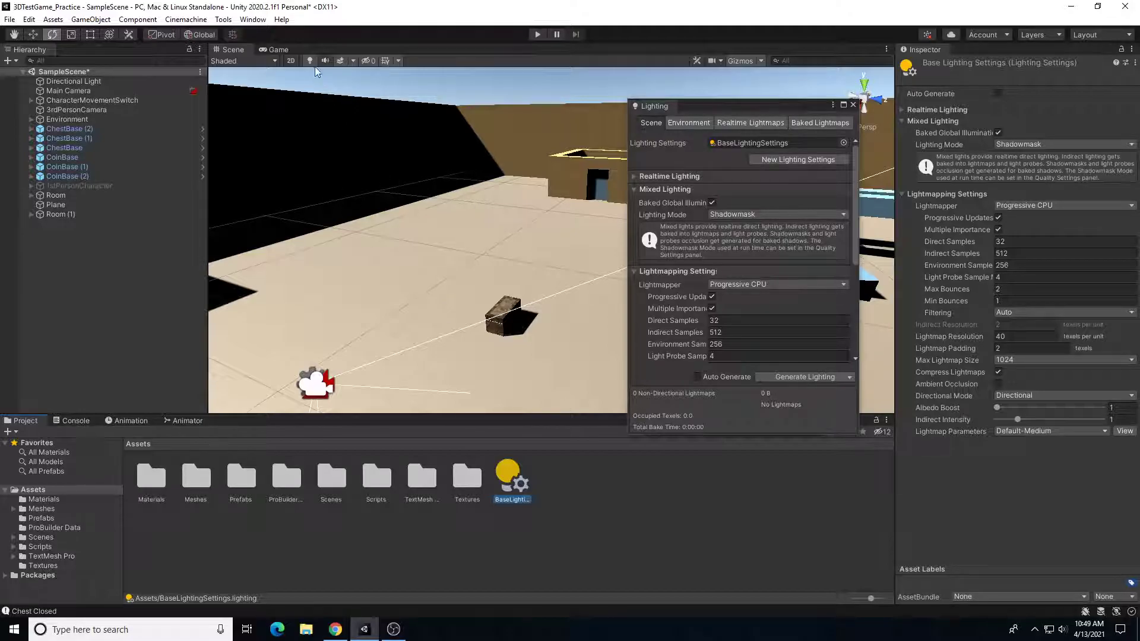
Step: Select the Directional Light and examine the shadows on the walls, floor, rooms and chests around the scene
right_click_drag(444, 132, 380, 214)
left_click(475, 352)
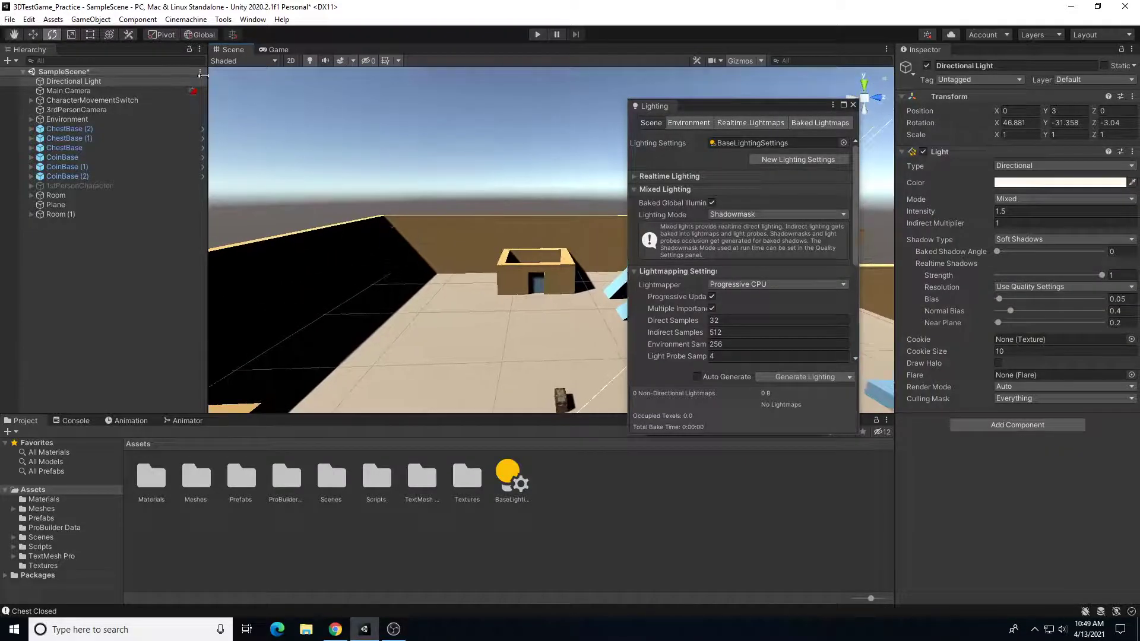
right_click_drag(544, 291, 483, 348)
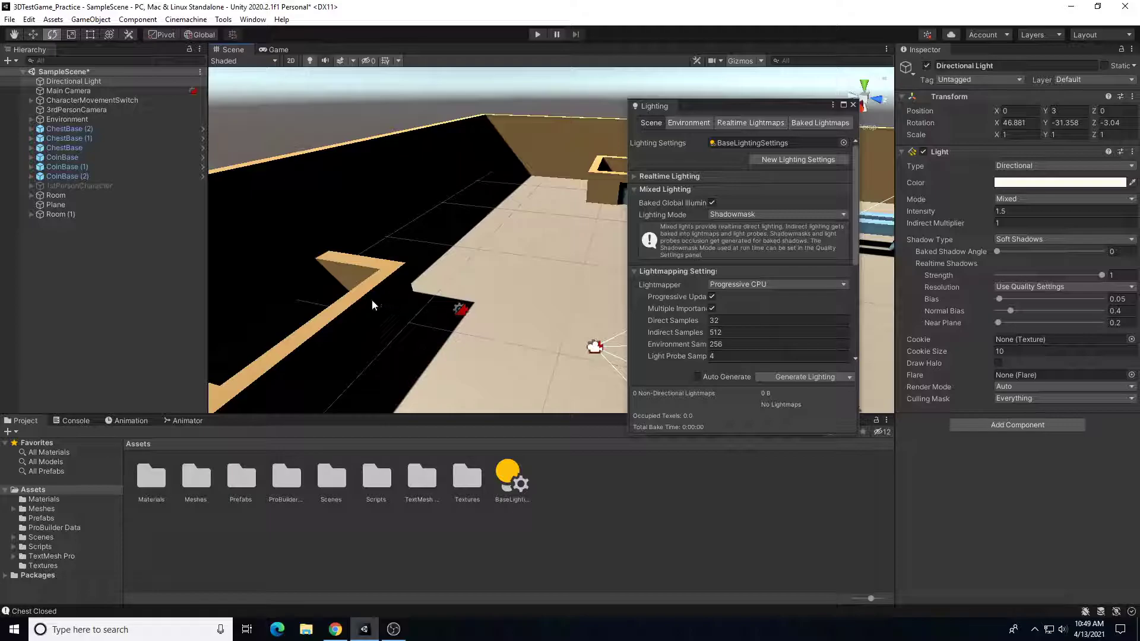
right_click_drag(413, 290, 394, 235)
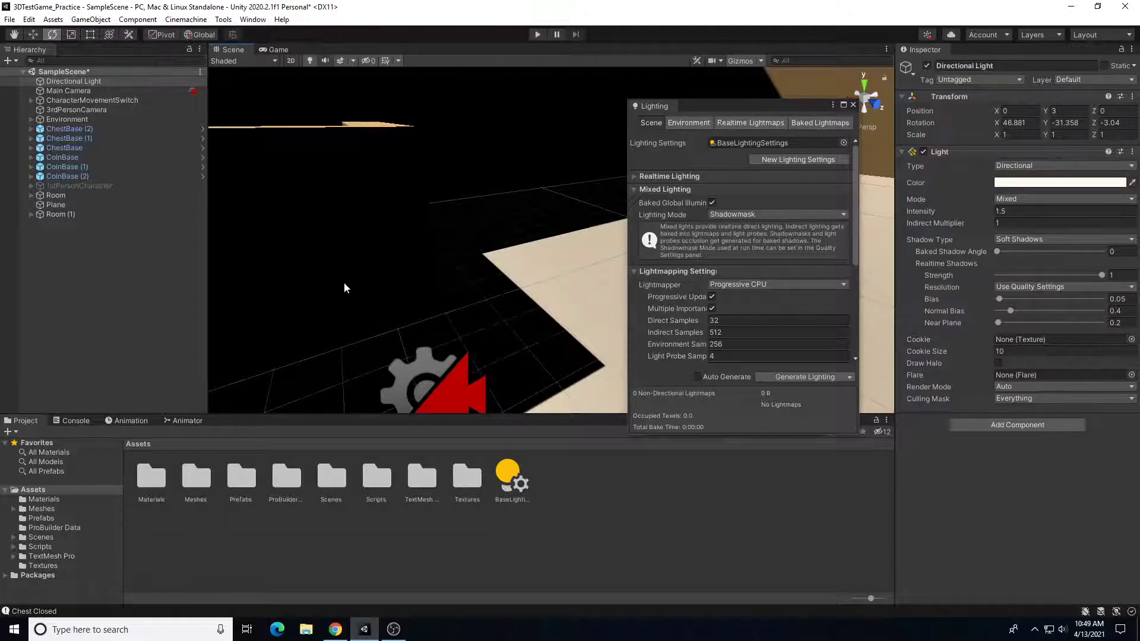
right_click_drag(381, 236, 603, 300)
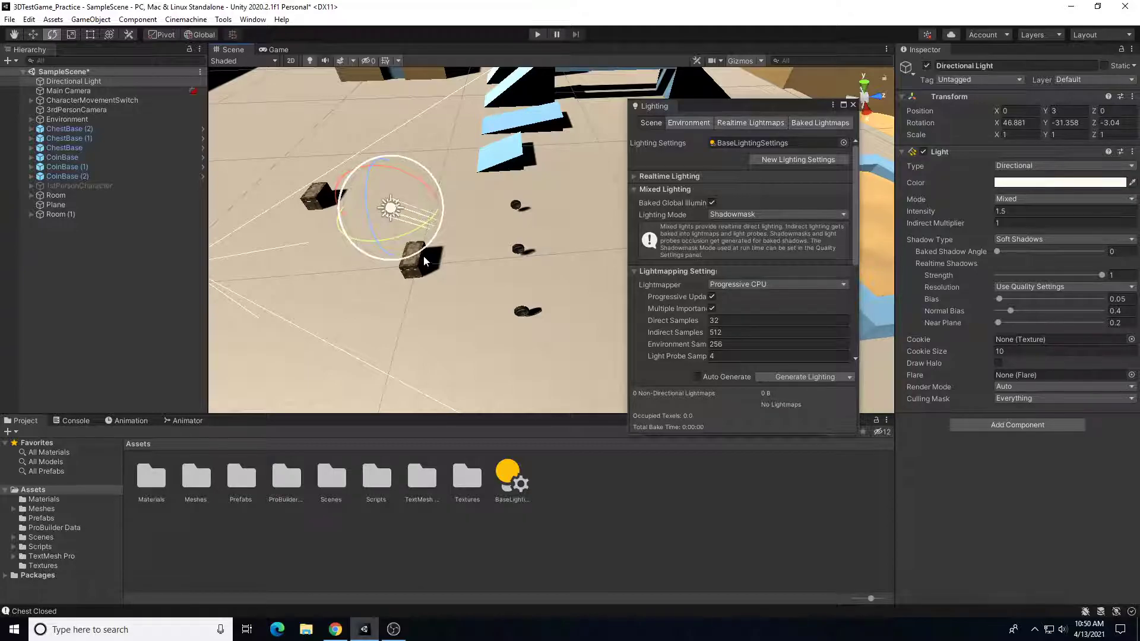
right_click_drag(423, 255, 496, 239)
scroll(496, 239, "down", 10)
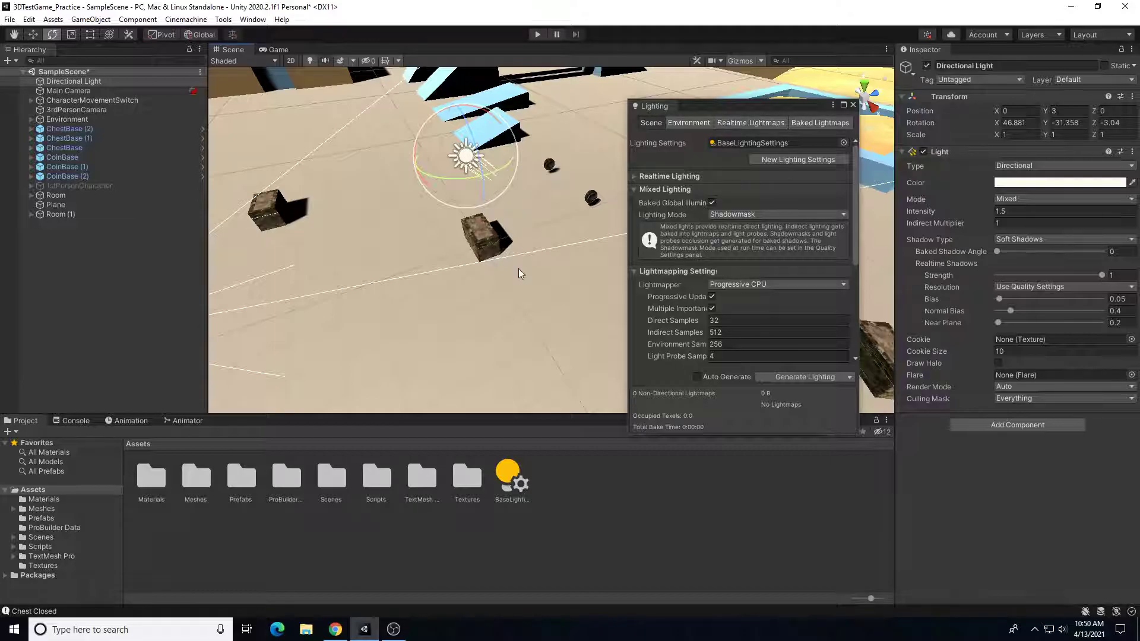
right_click_drag(519, 273, 480, 249)
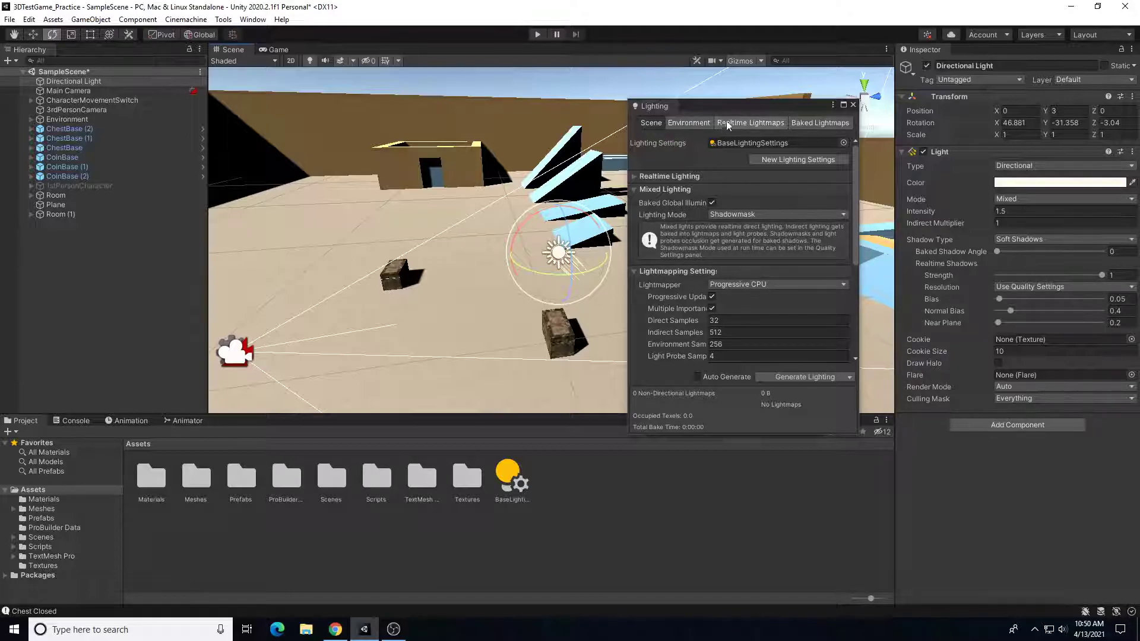
Step: Set the Mixed Lighting mode of BaseLightingSettings to Baked Indirect
left_click_drag(740, 111, 755, 82)
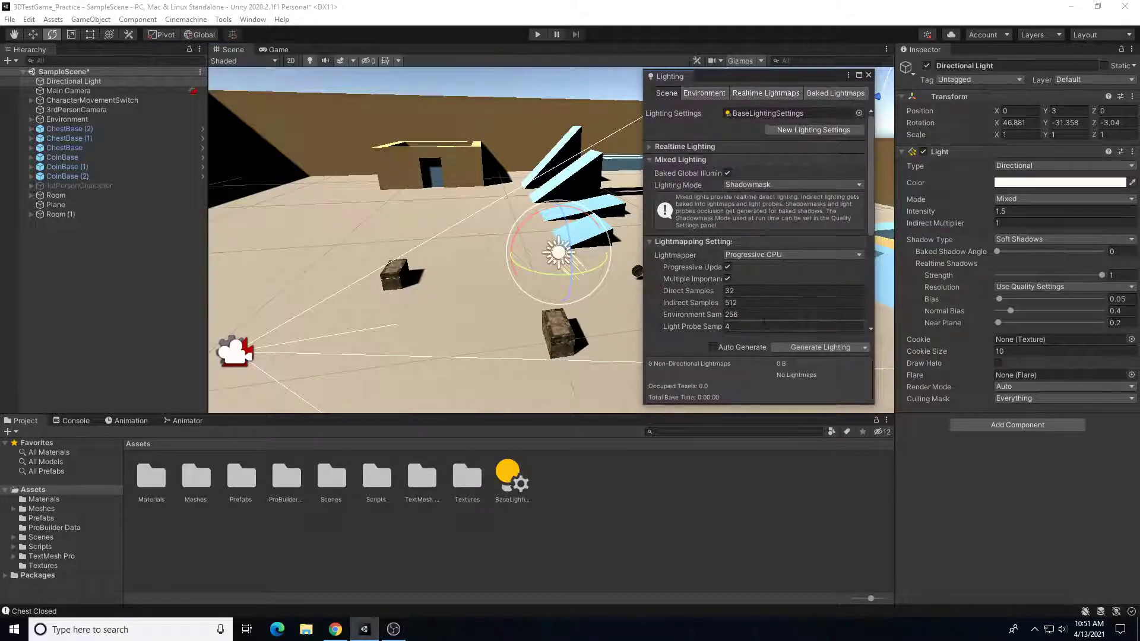
left_click(727, 278)
left_click(748, 185)
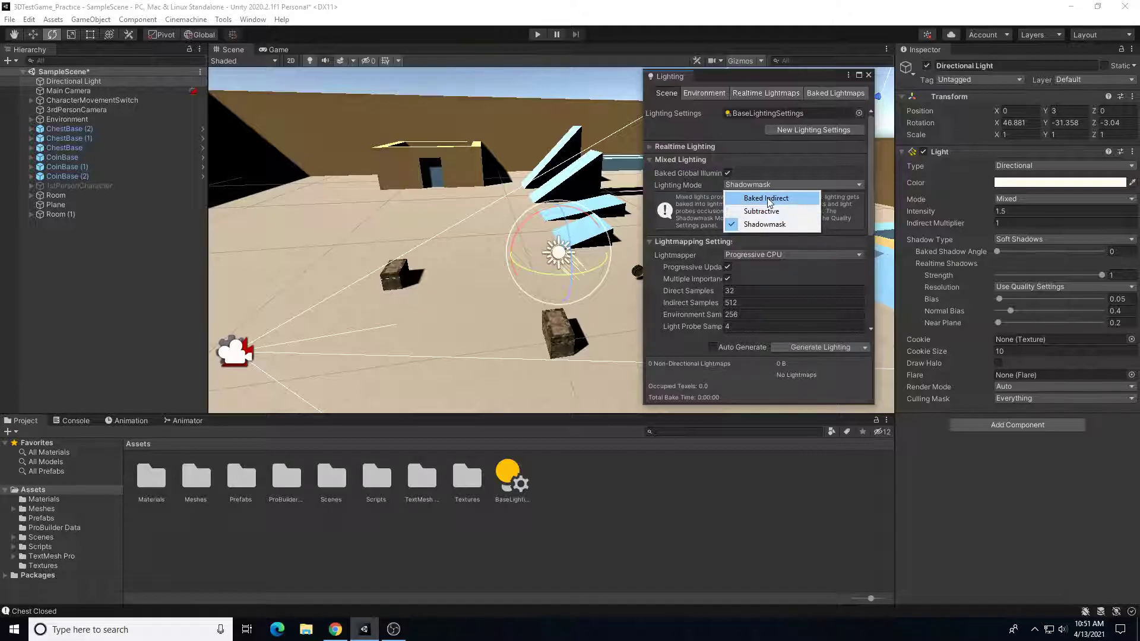
left_click(767, 199)
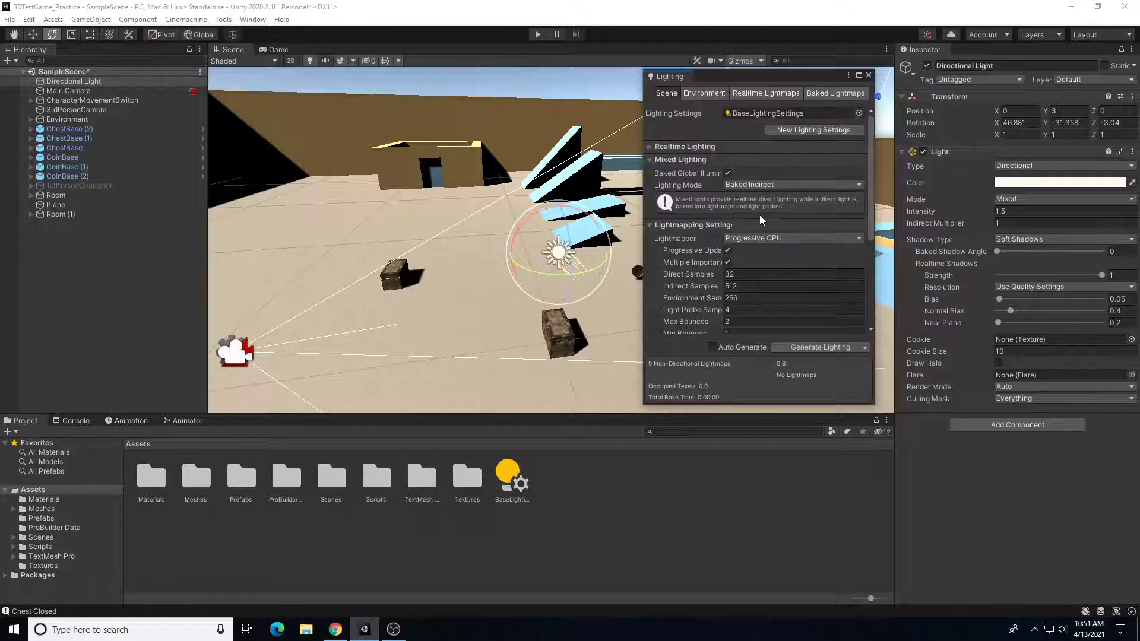
Step: Review the lightmapper options and lightmapping settings, and generate the scene's lighting
scroll(745, 237, "down", 2)
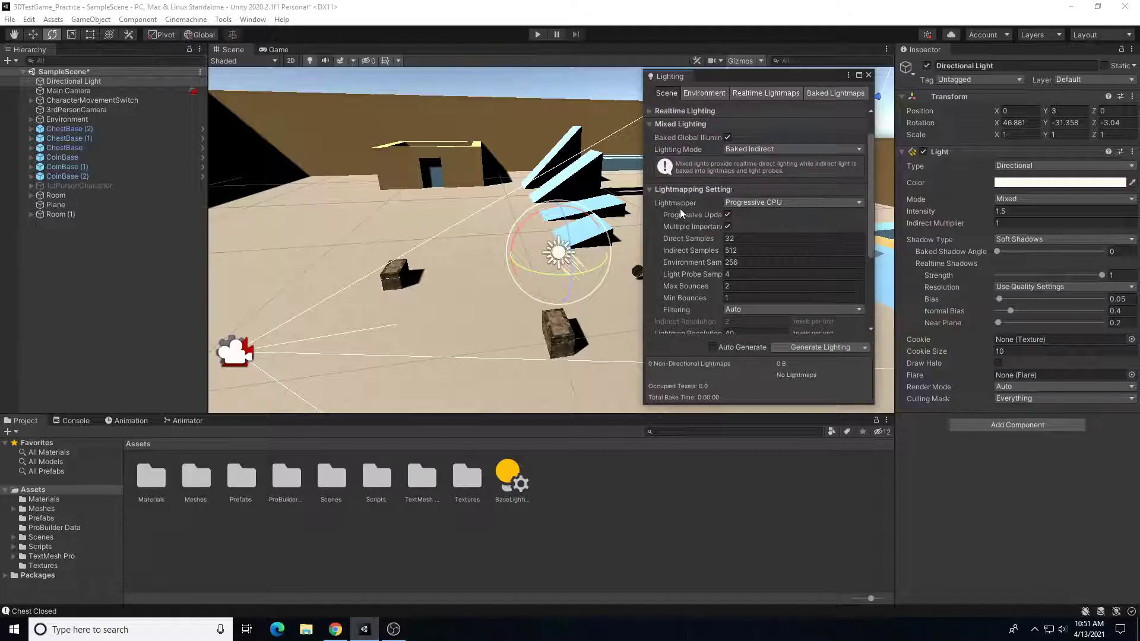
left_click(772, 202)
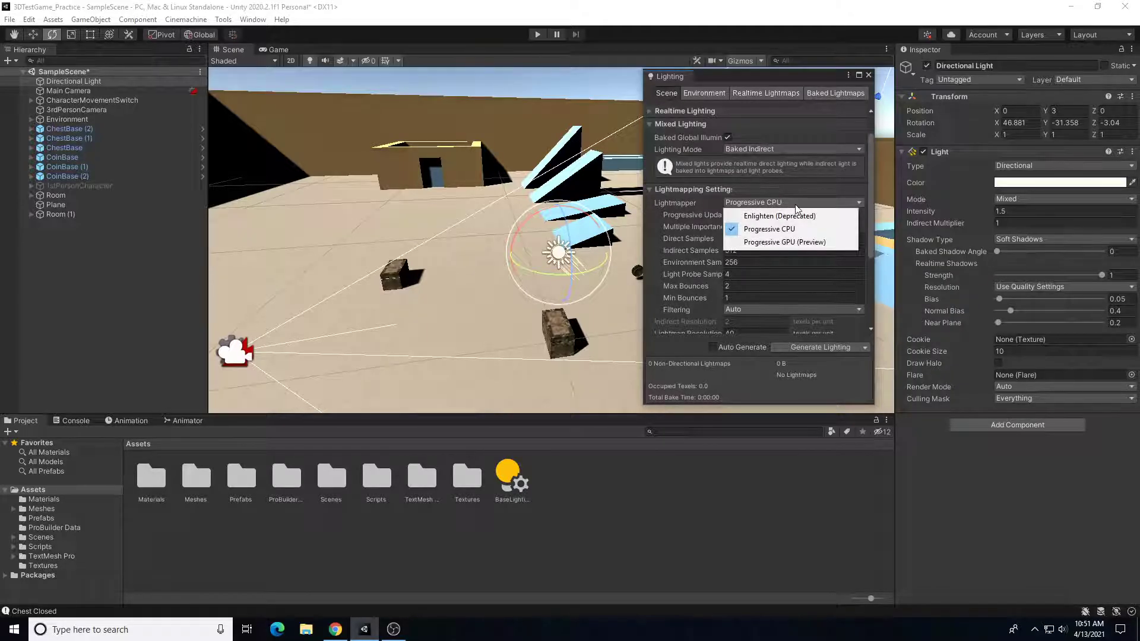
left_click(703, 203)
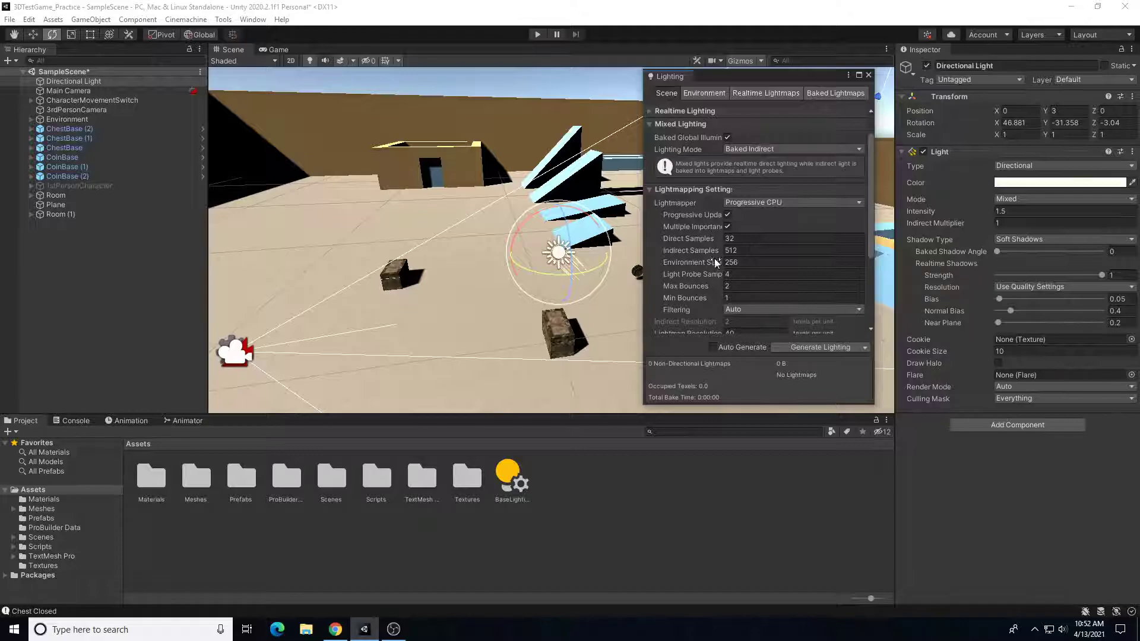
scroll(685, 288, "down", 3)
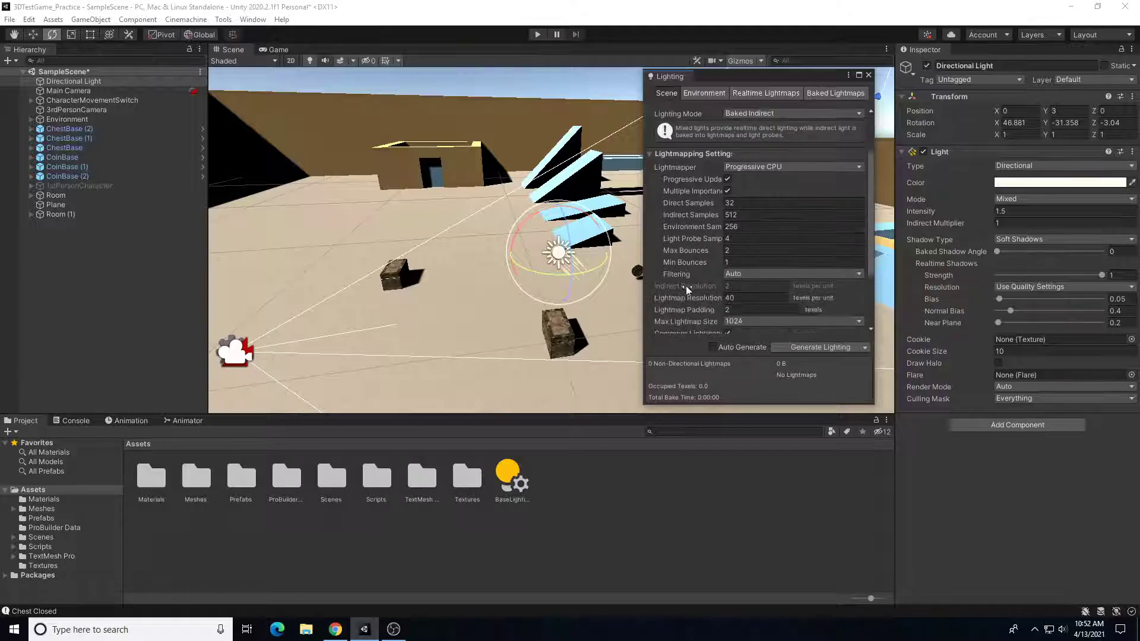
scroll(686, 286, "up", 5)
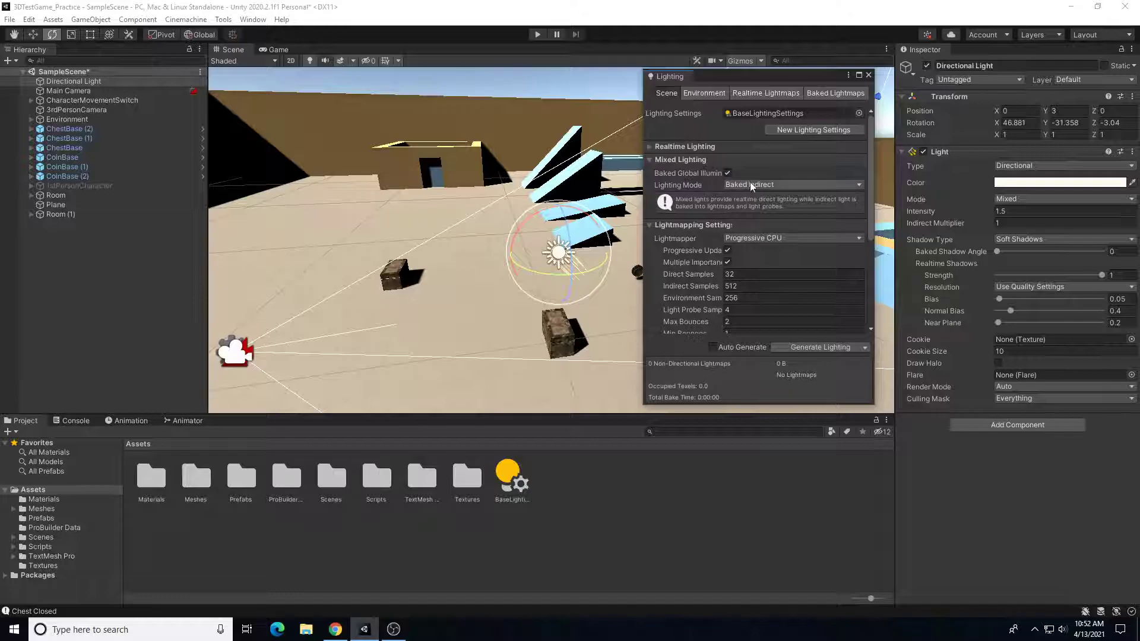
left_click(817, 347)
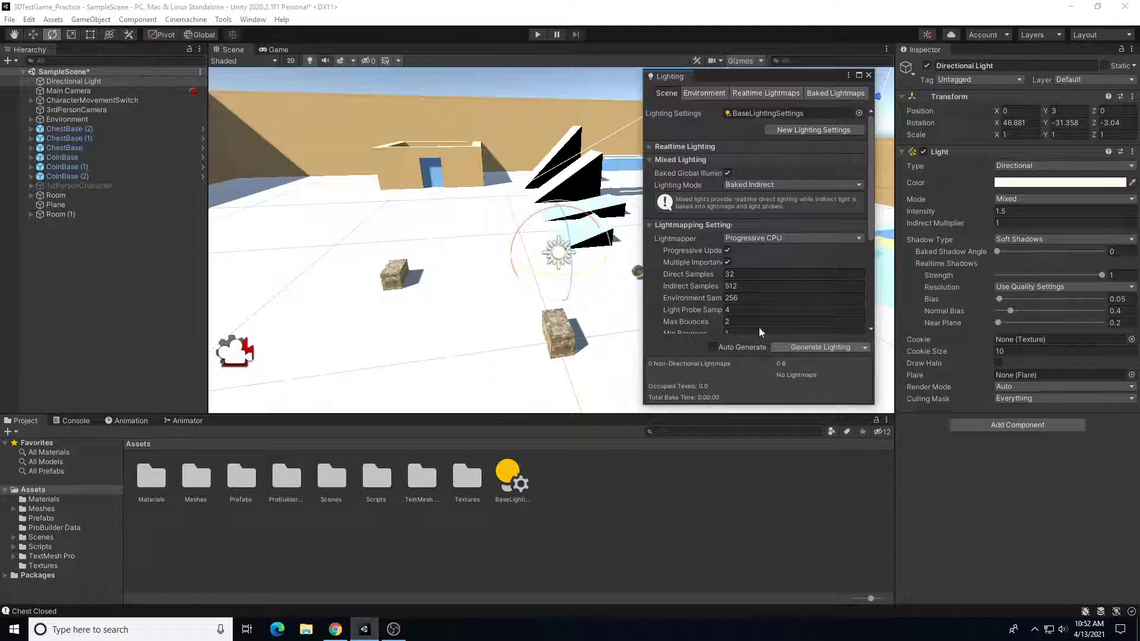
Step: Set the Directional Light's intensity to 0.5 while viewing the small room and its shadow
right_click_drag(492, 204, 367, 190)
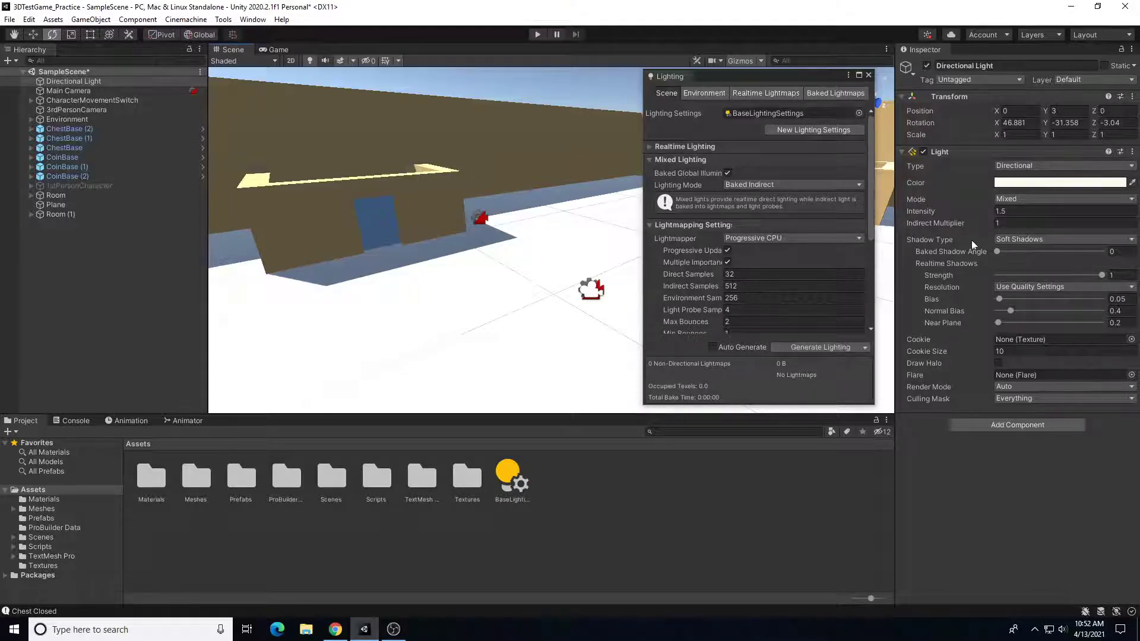
left_click(1017, 211)
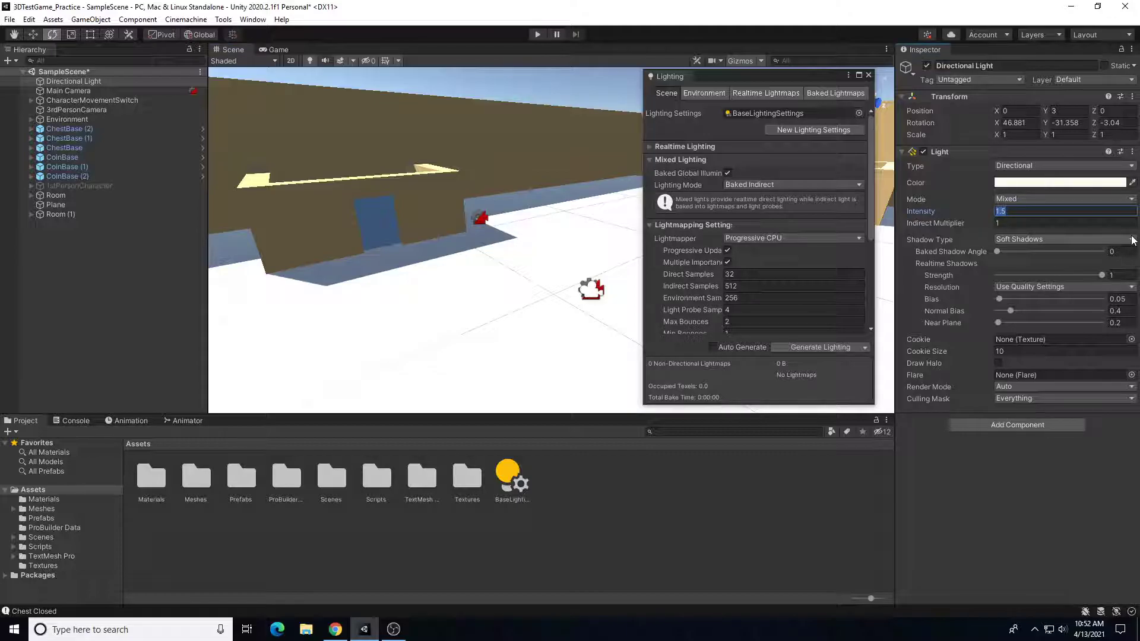
type(".7")
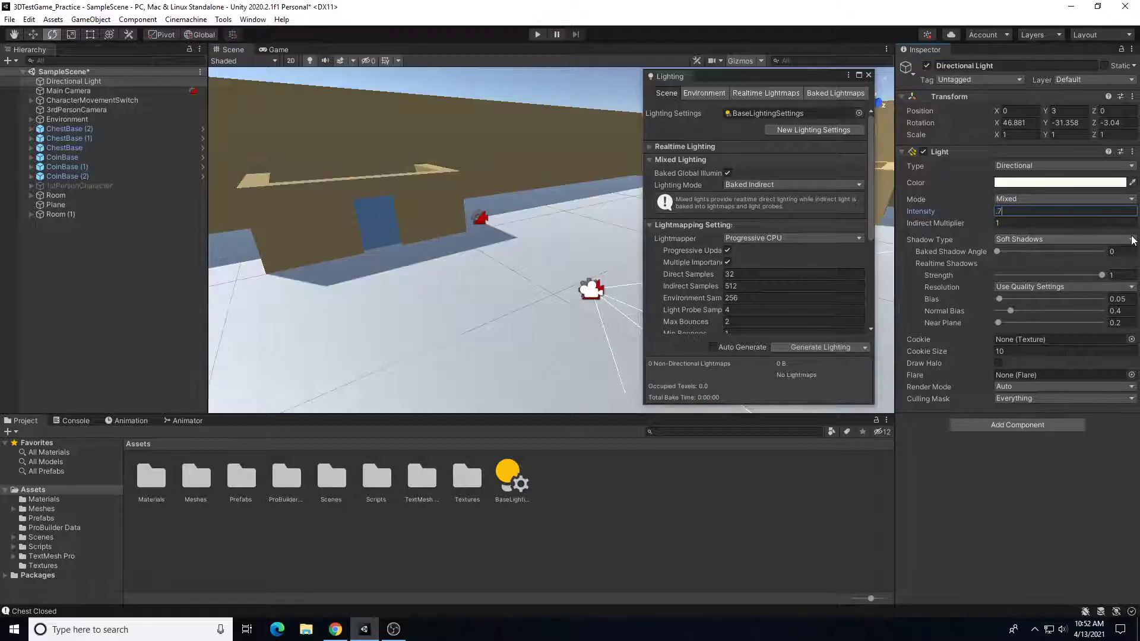
key("BackSpace")
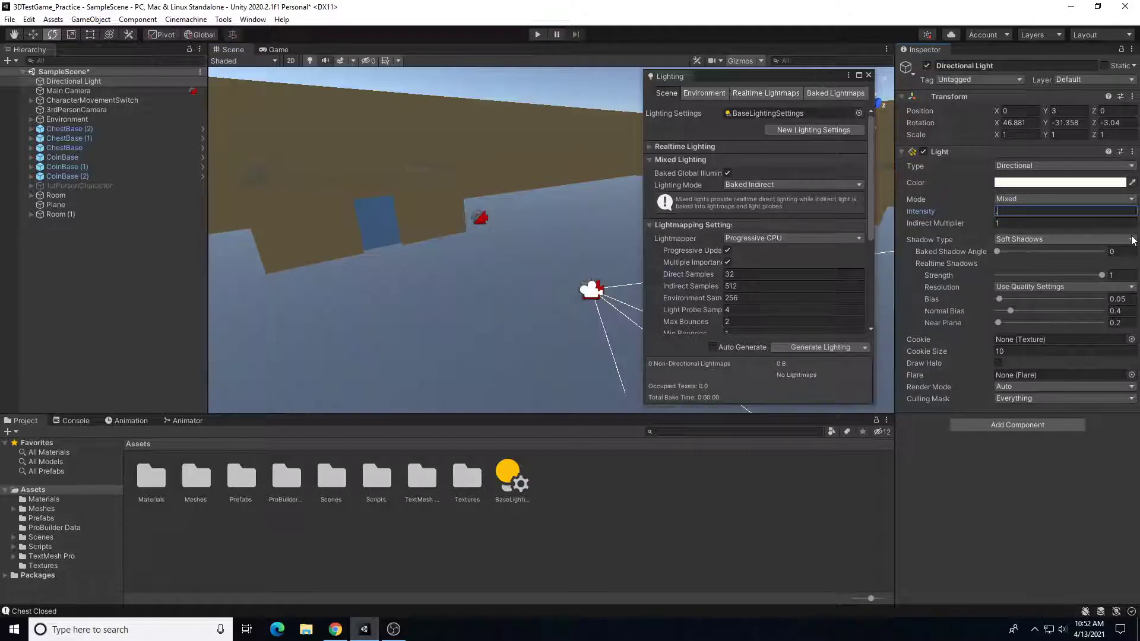
type("5")
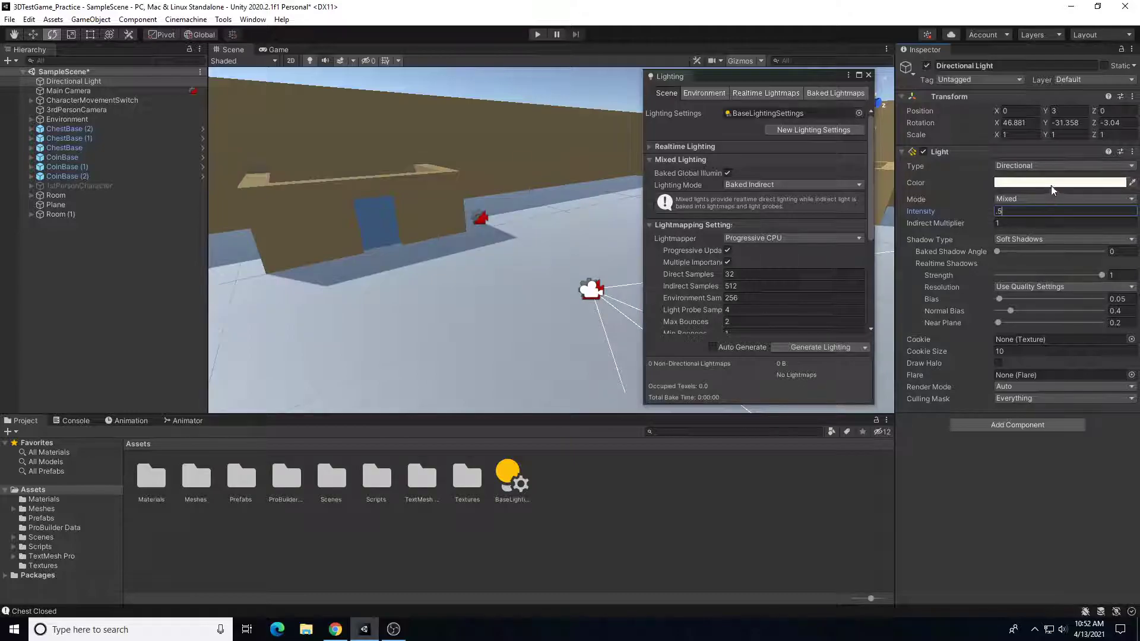
Step: Change the Directional Light's color to a pale warm yellow, hex F3E6C2
left_click(1051, 184)
left_click_drag(1046, 250, 1047, 248)
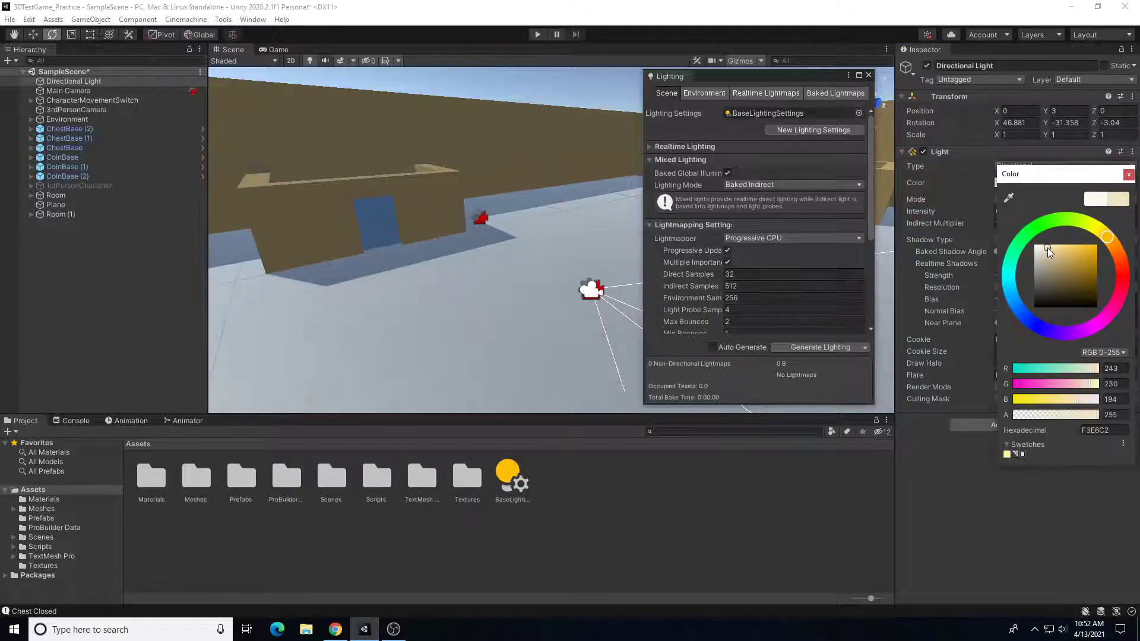
left_click(1129, 175)
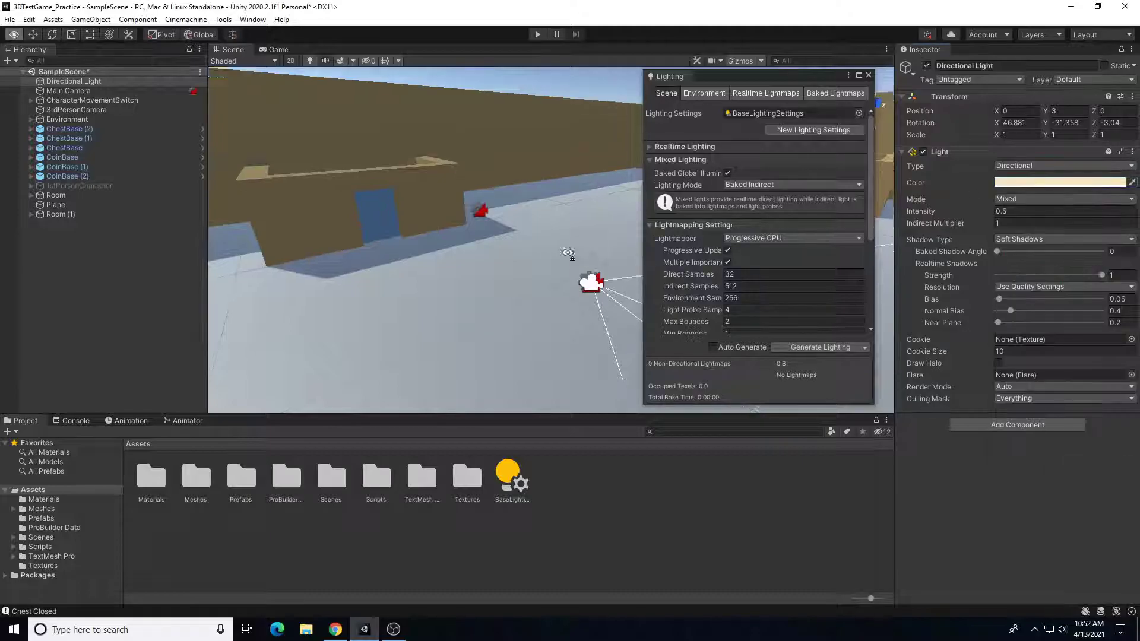
Step: Generate the scene's lighting again with the dimmer, warmer light and enable Auto Generate
right_click_drag(1008, 251, 600, 233)
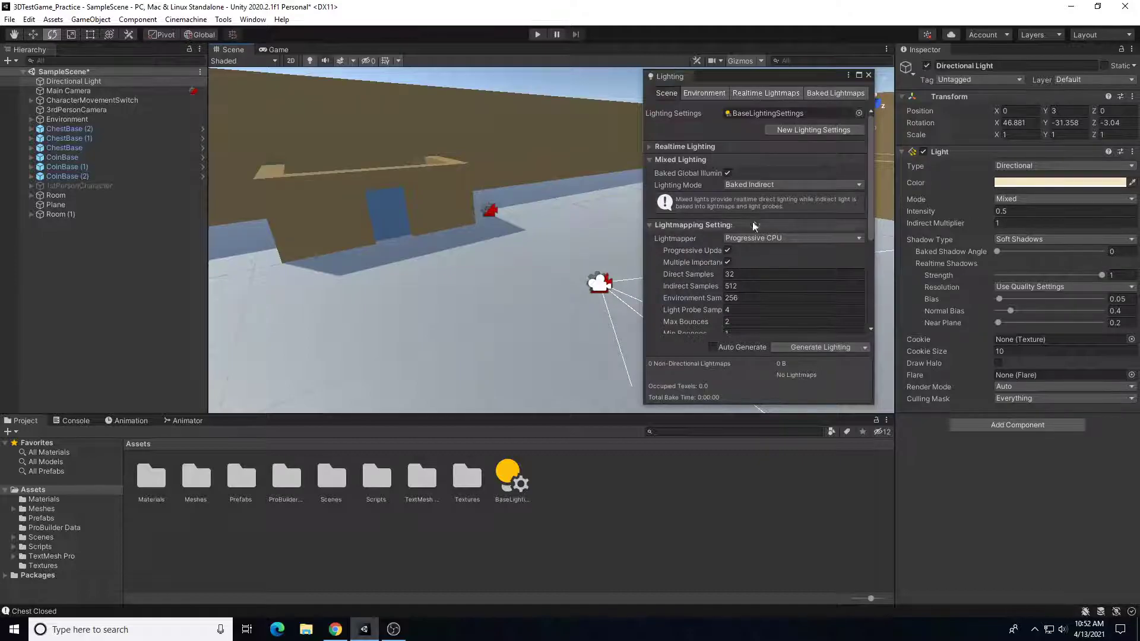
left_click(822, 346)
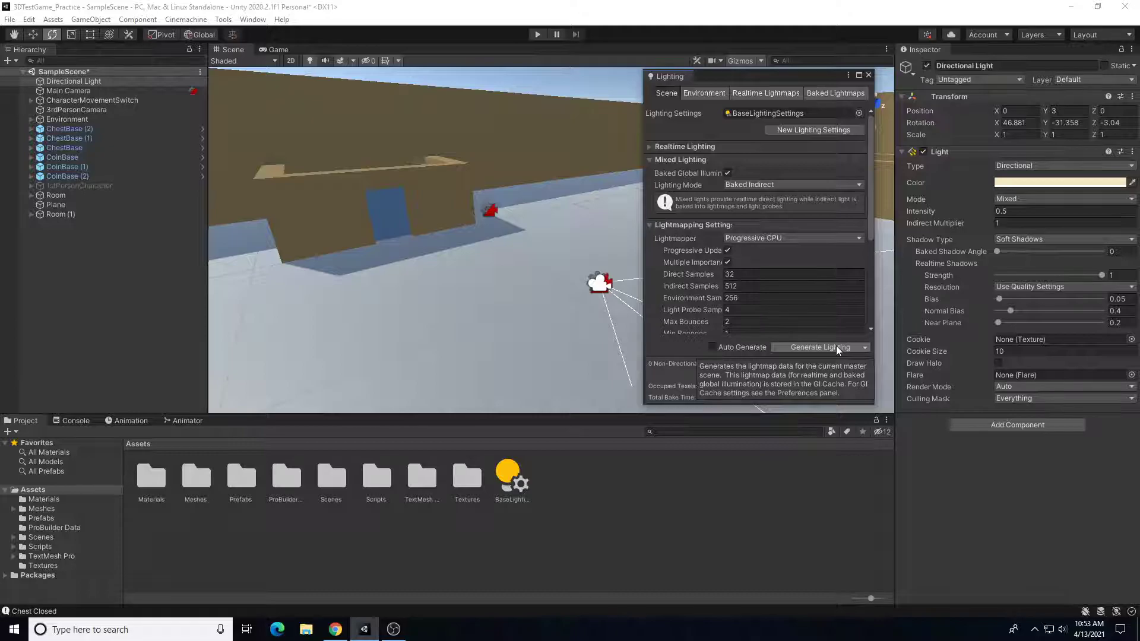
left_click(716, 347)
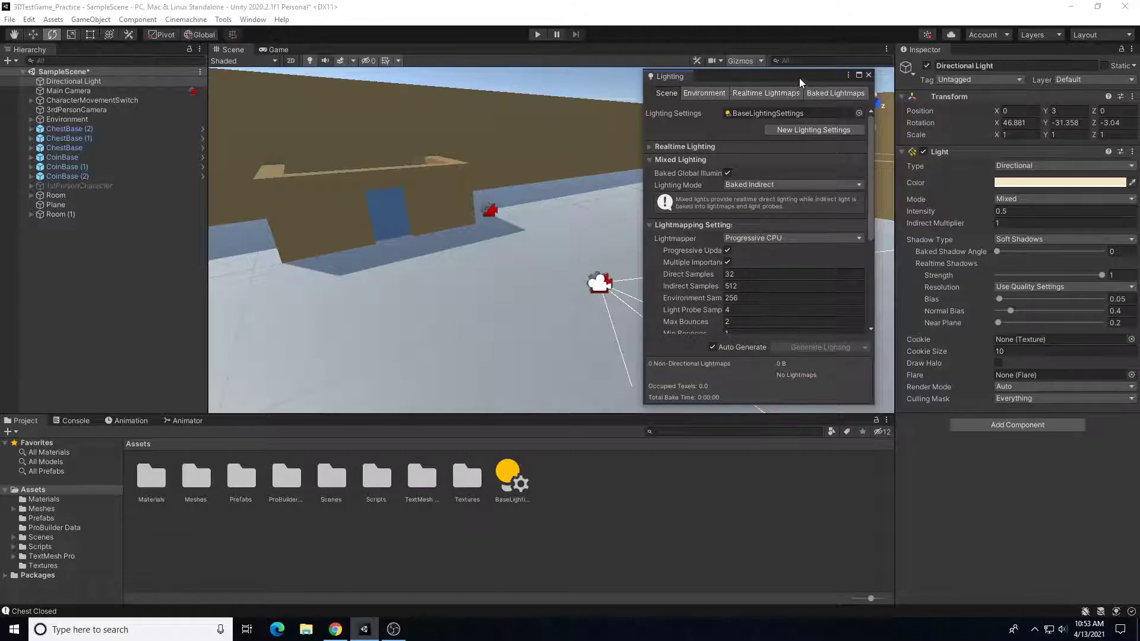
Step: Rotate the Directional Light to about X 34.3, Y -25.5, Z 5.9 and check how the shadows fall around the rooms
left_click_drag(799, 77, 836, 382)
right_click_drag(647, 241, 644, 165)
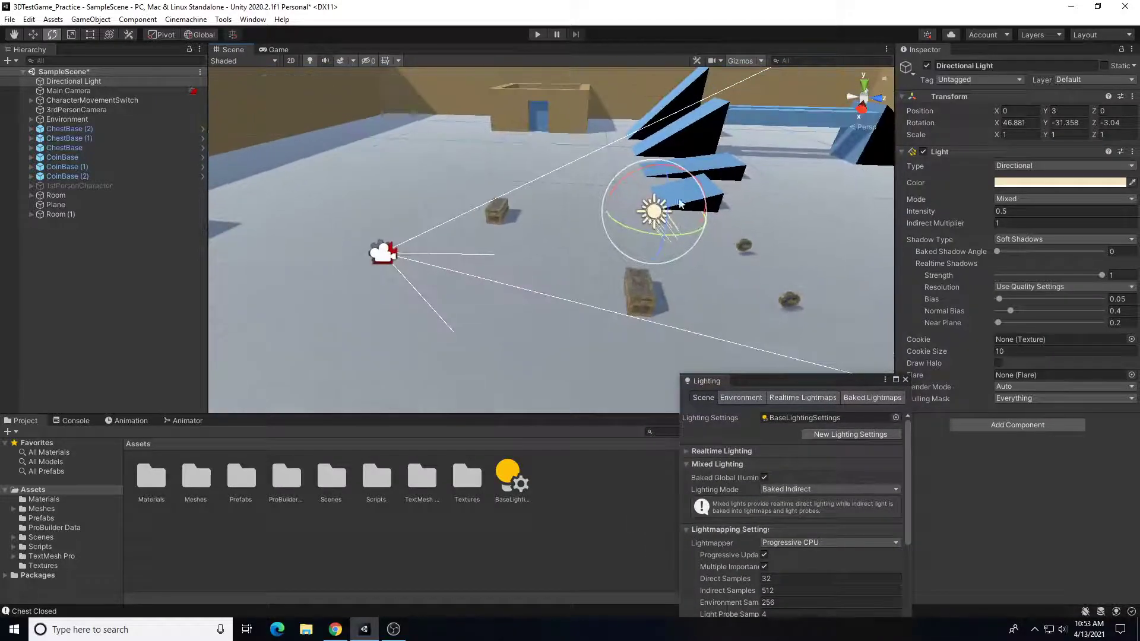
left_click_drag(644, 165, 623, 181)
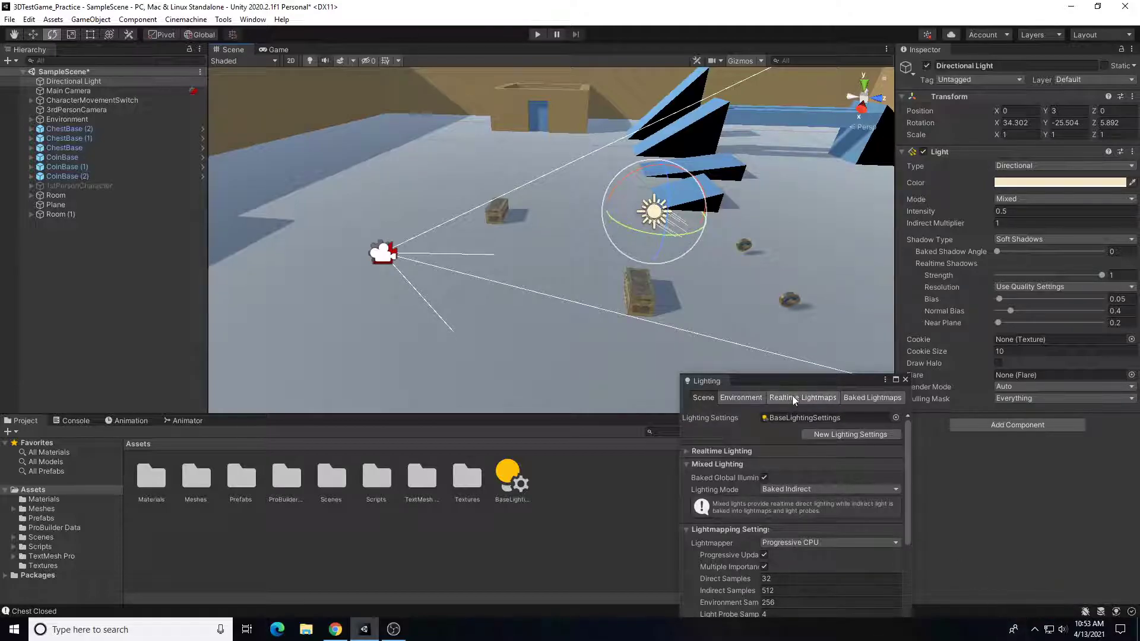
left_click_drag(809, 384, 839, 154)
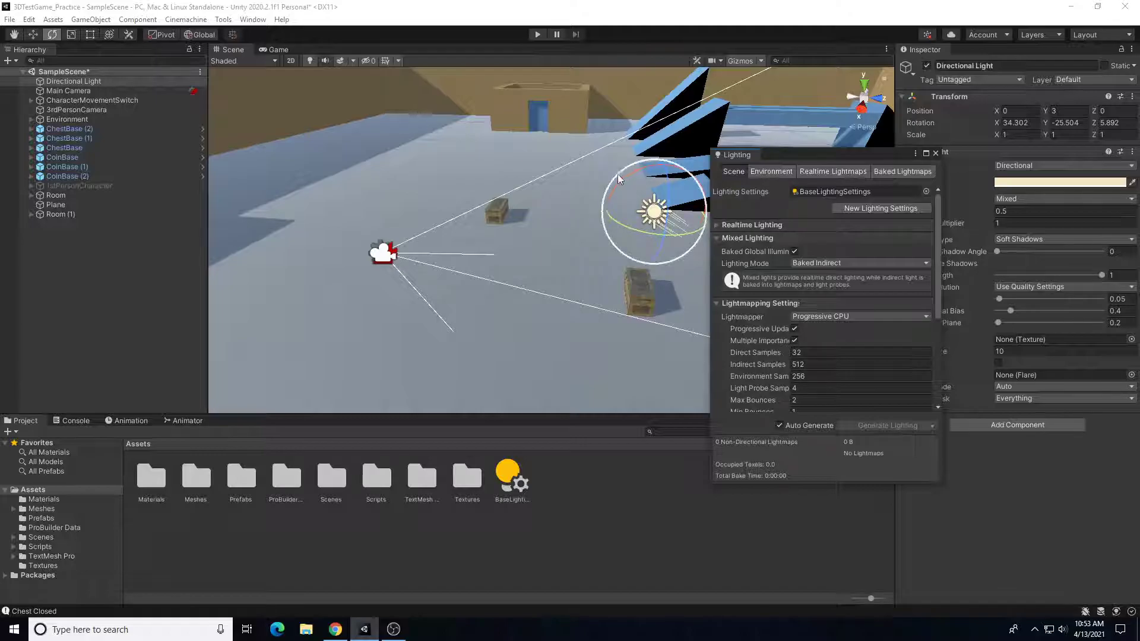
right_click_drag(508, 235, 400, 208)
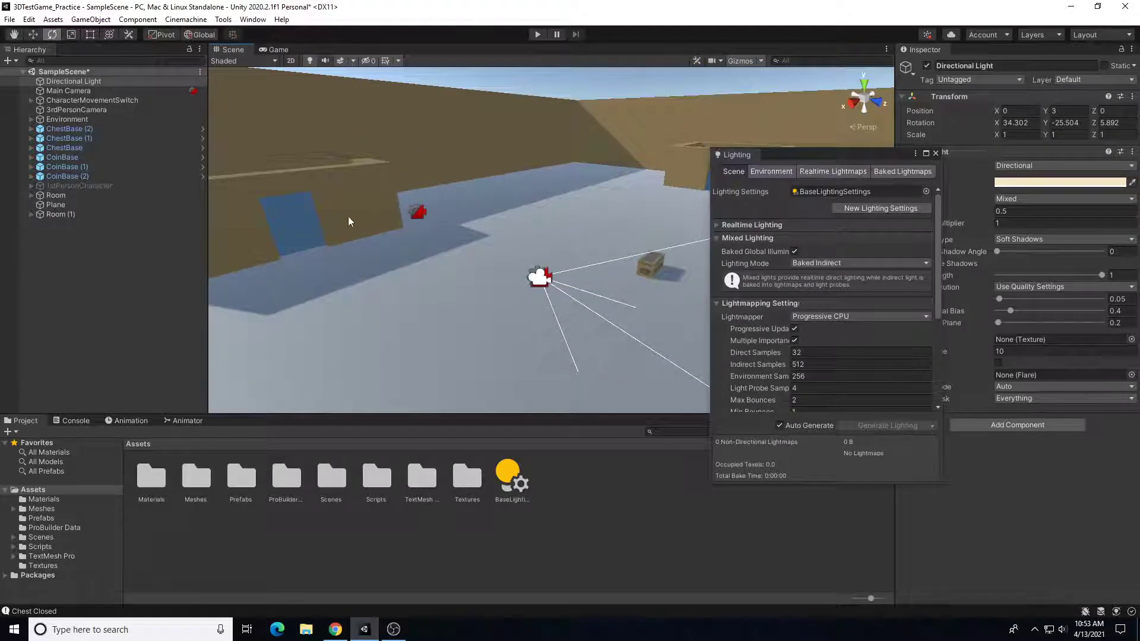